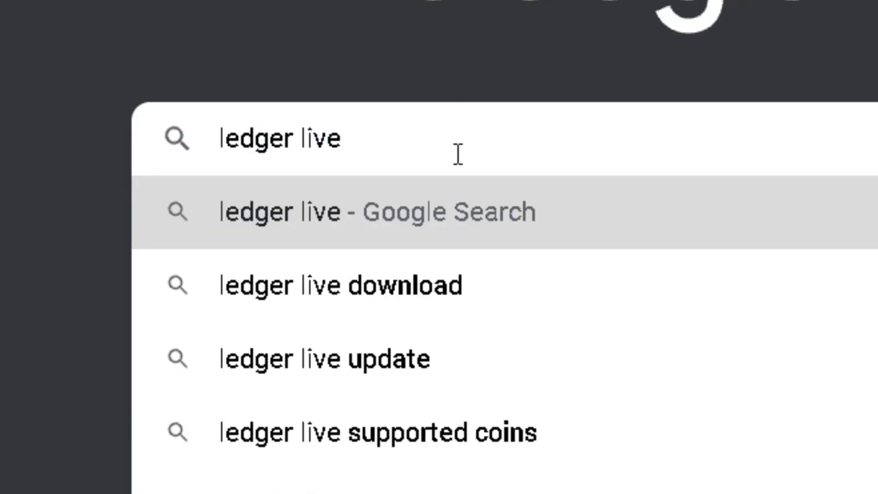
Step: Search 'ledger live', open the Ledger Live page and reach the desktop download versions
key(Return)
click(110, 167)
click(133, 248)
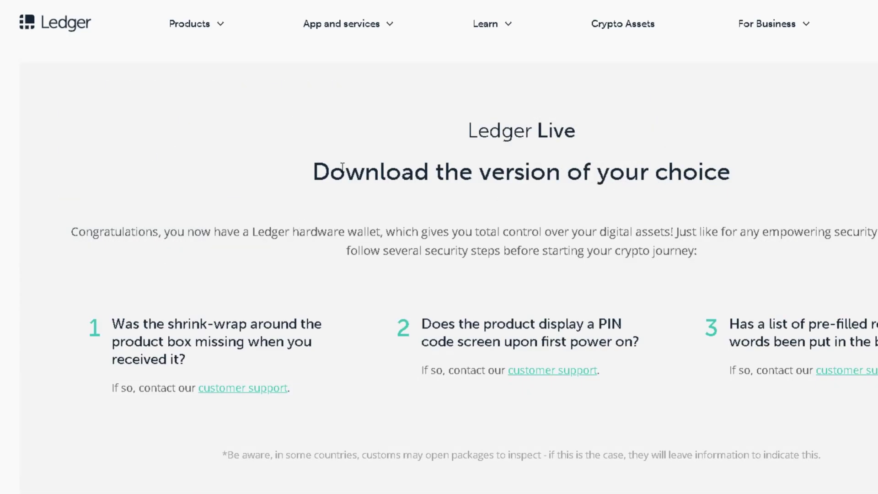
scroll(631, 209, down, 3)
click(172, 302)
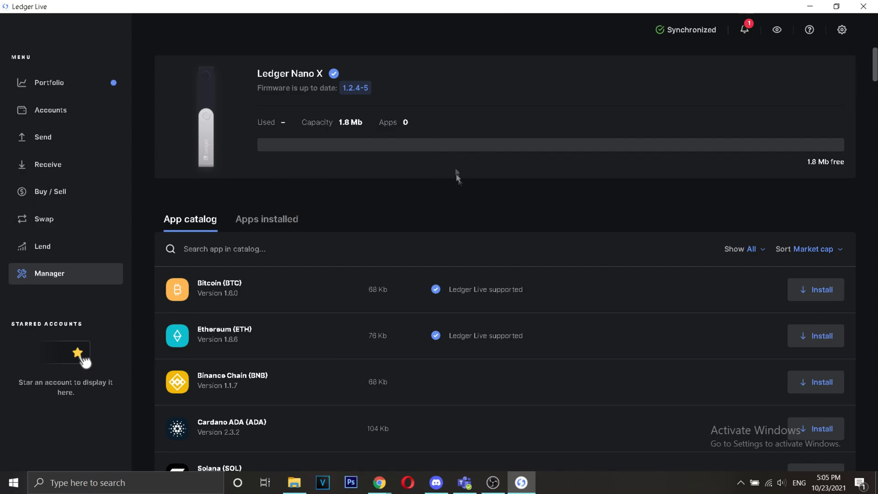
scroll(465, 196, down, 1)
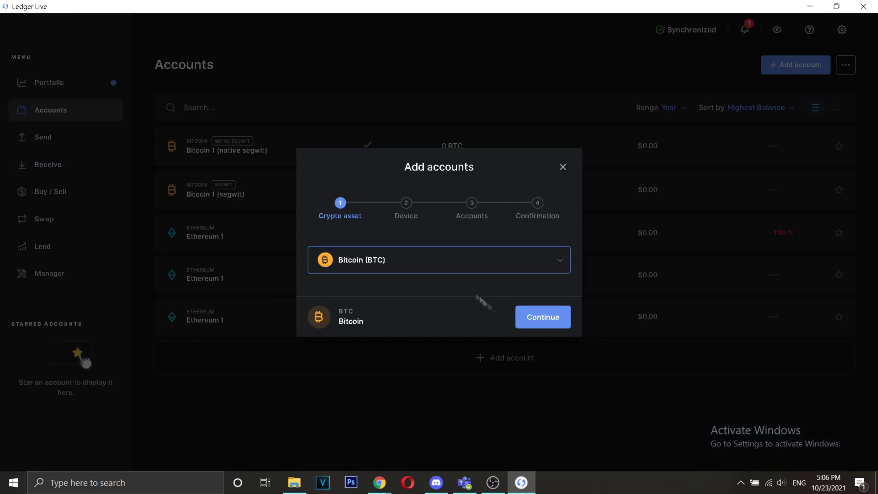
Step: Add the Bitcoin account from the Nano X, then view which crypto assets can be bought
click(545, 317)
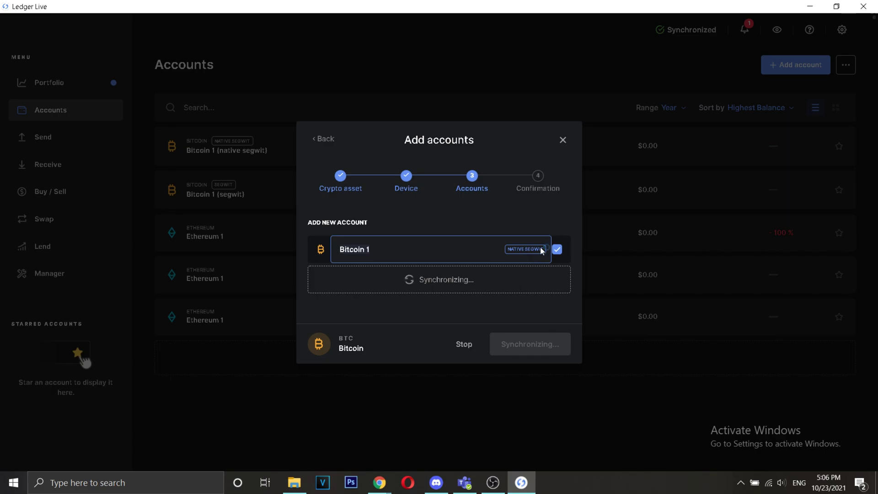
click(541, 329)
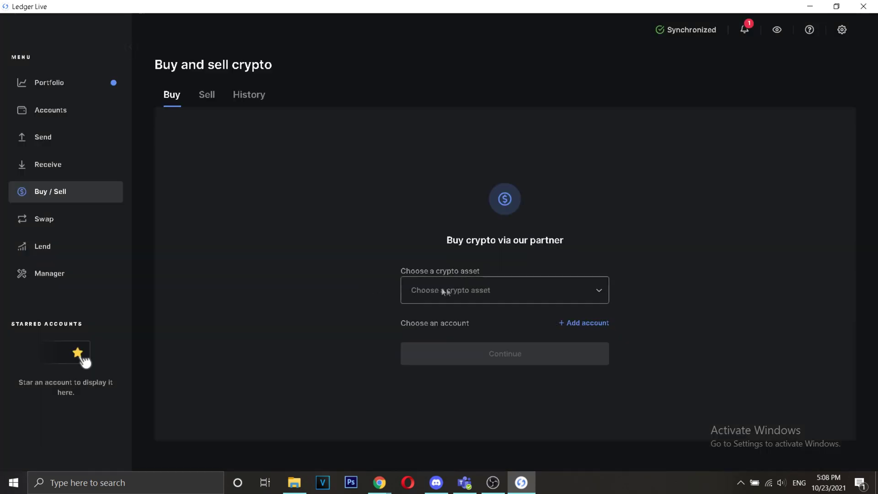
click(459, 290)
scroll(489, 367, down, 2)
scroll(494, 365, down, 2)
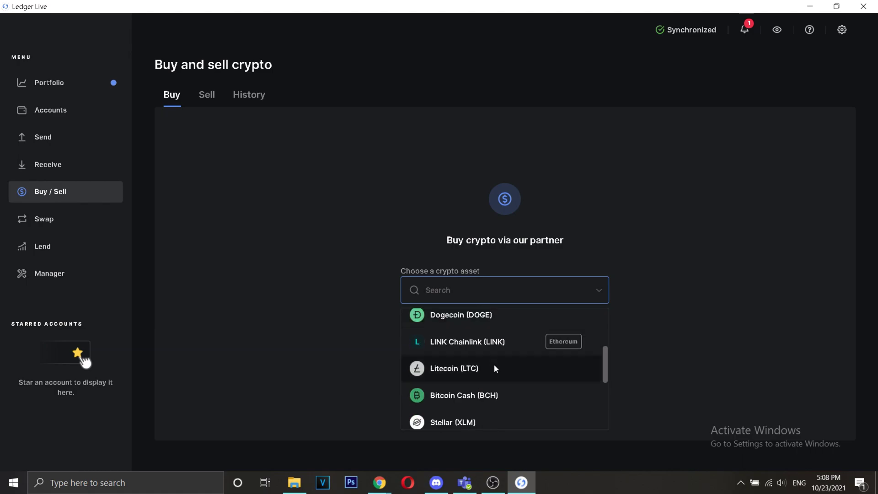
scroll(495, 364, down, 2)
scroll(492, 360, down, 2)
scroll(492, 361, down, 1)
scroll(492, 360, up, 10)
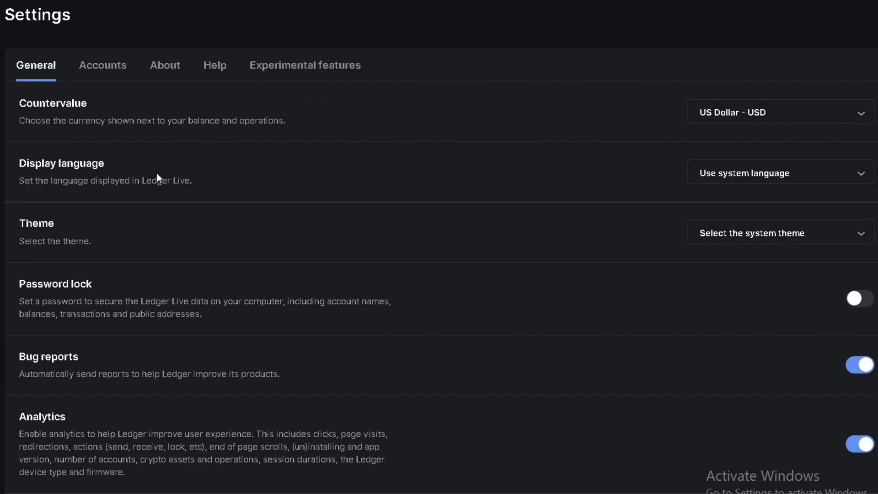
Step: Leave the language unchanged, switch the theme to Light then Dusk, and show Accounts settings
click(746, 172)
scroll(735, 261, down, 1)
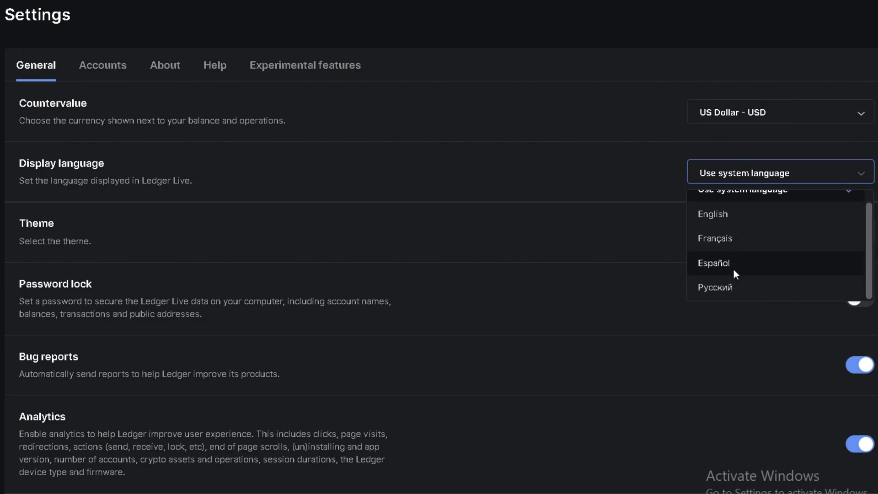
click(523, 250)
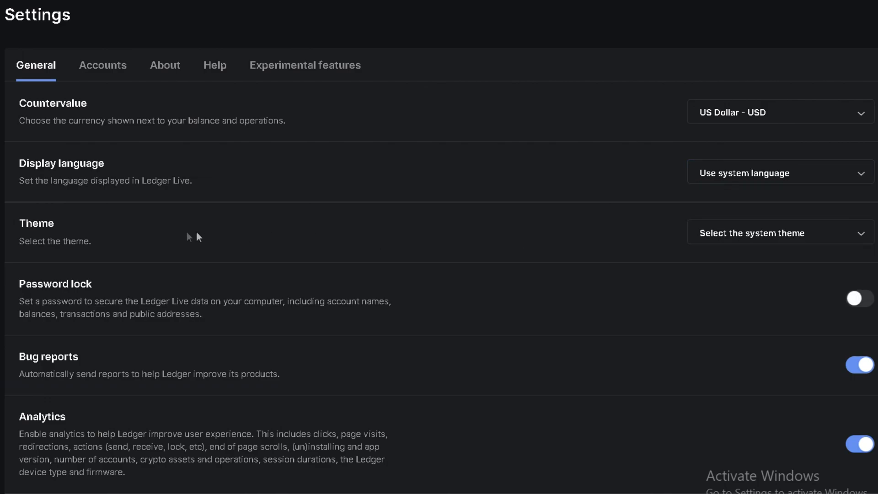
click(840, 234)
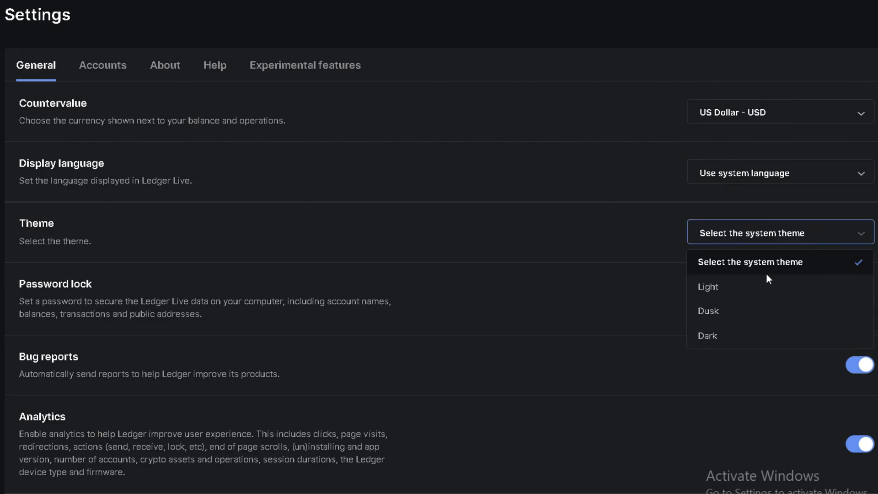
click(714, 286)
click(759, 233)
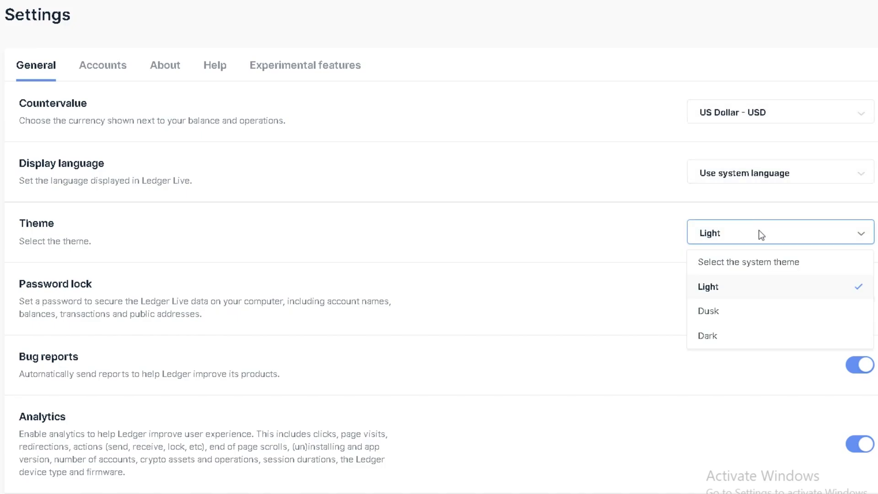
click(762, 310)
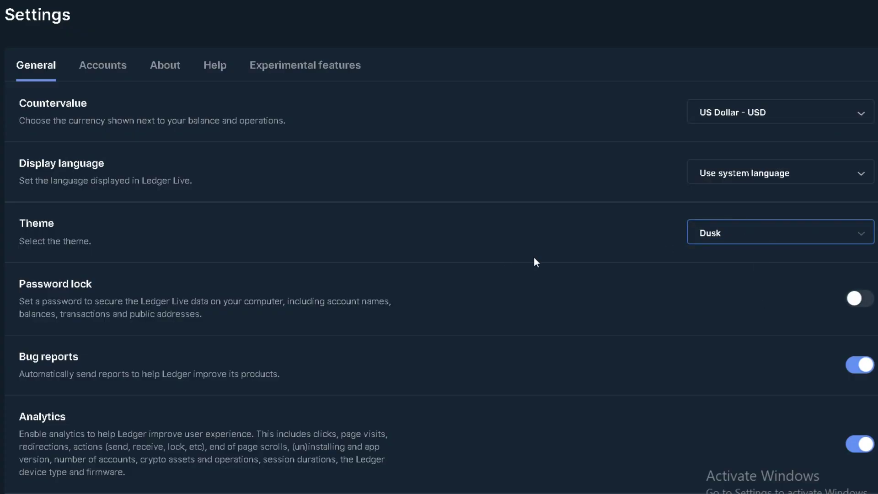
scroll(535, 262, down, 1)
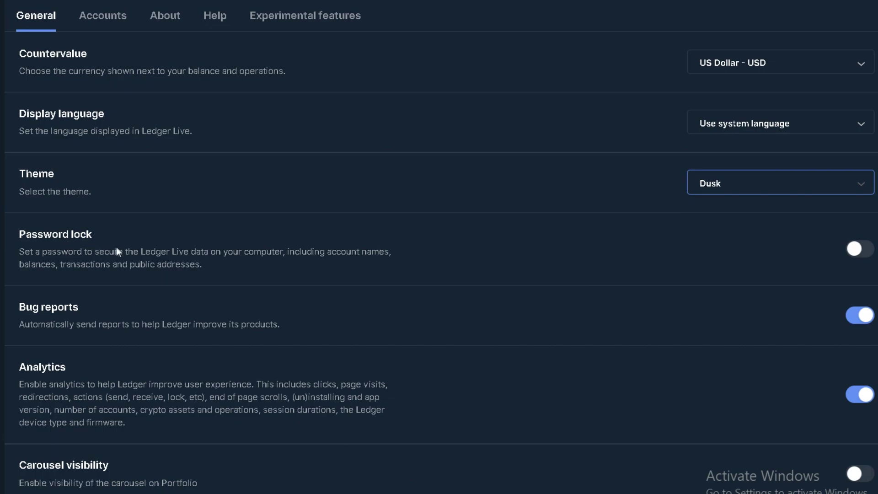
click(103, 15)
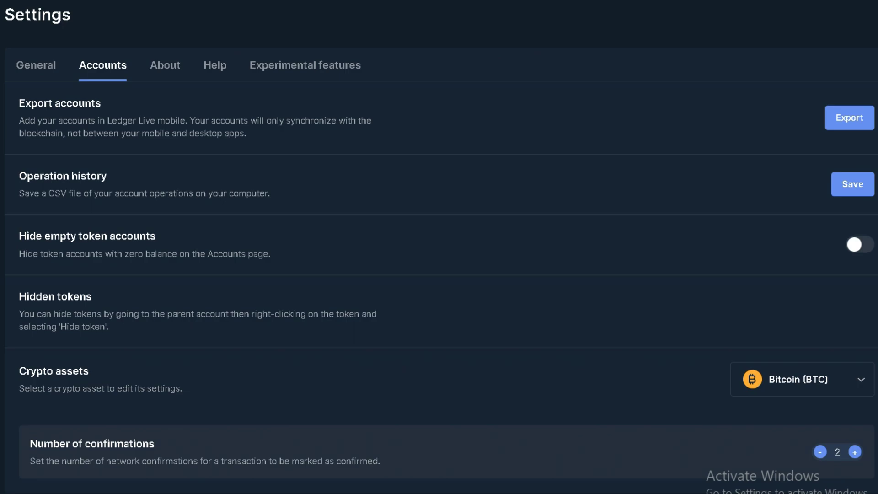
Step: Raise and lower Bitcoin's confirmations, leaving them at 2, then show the Help settings
click(855, 452)
click(821, 453)
click(821, 453)
click(822, 453)
click(855, 454)
click(215, 65)
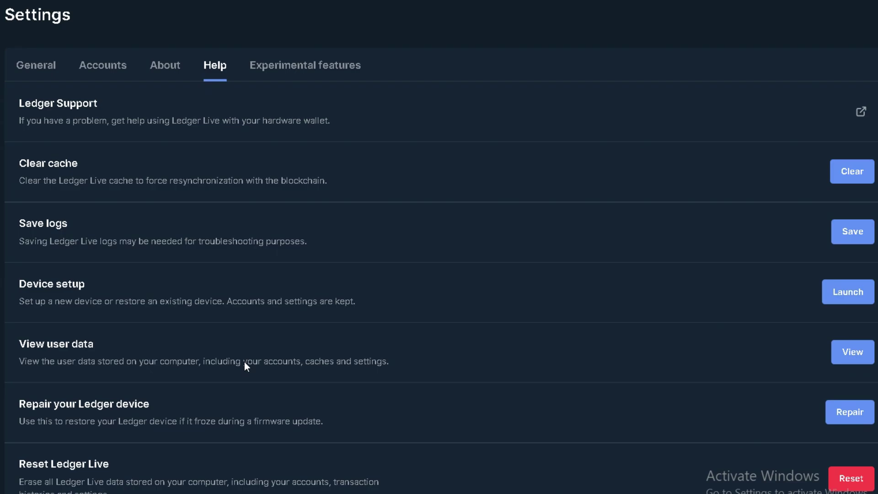
Step: Show the Experimental features settings, from TronGrid down to the Bitcoin full node option
click(287, 75)
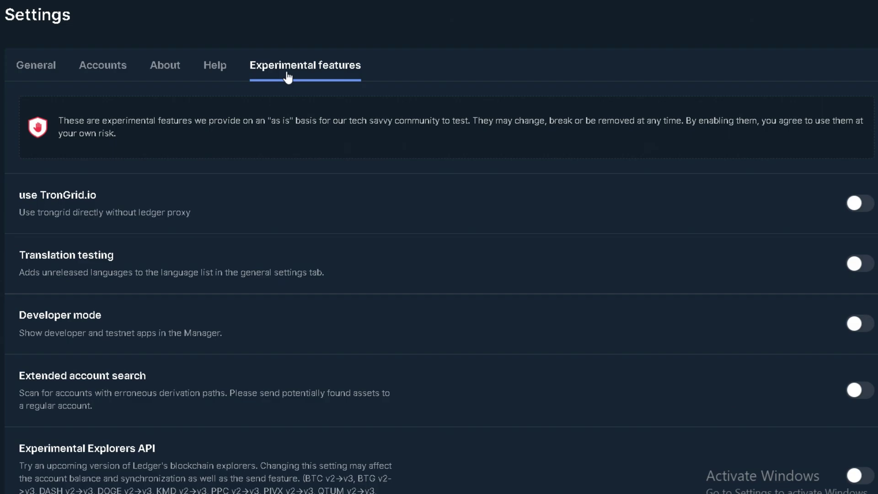
scroll(287, 75, down, 3)
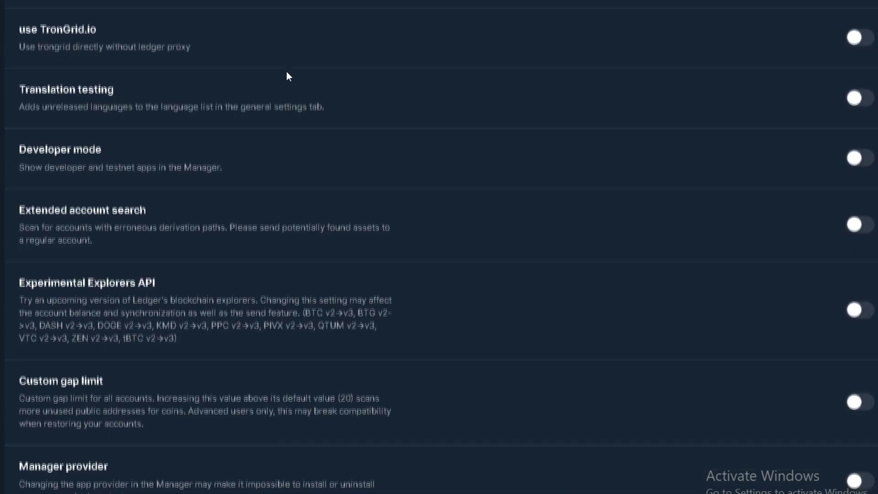
scroll(287, 76, down, 3)
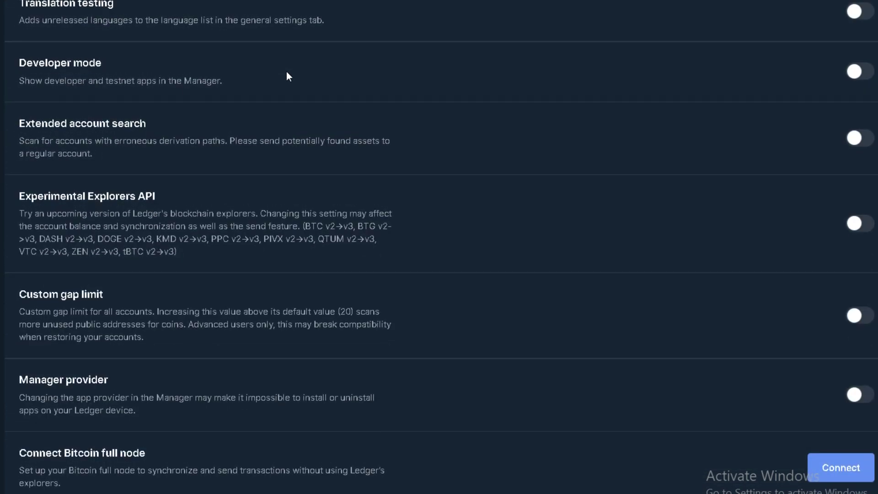